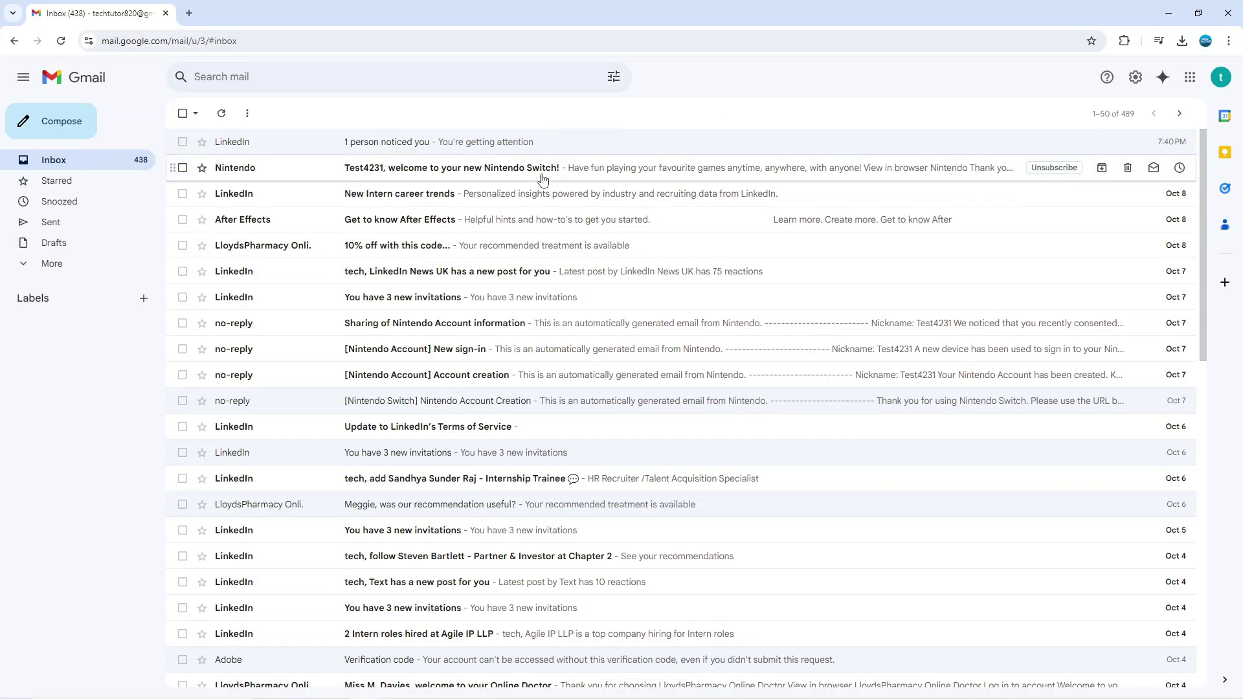
- Open the 'LinkedIn 1 person noticed you' email and show its More actions list
{"action": "left_click", "coordinate": [543, 141]}
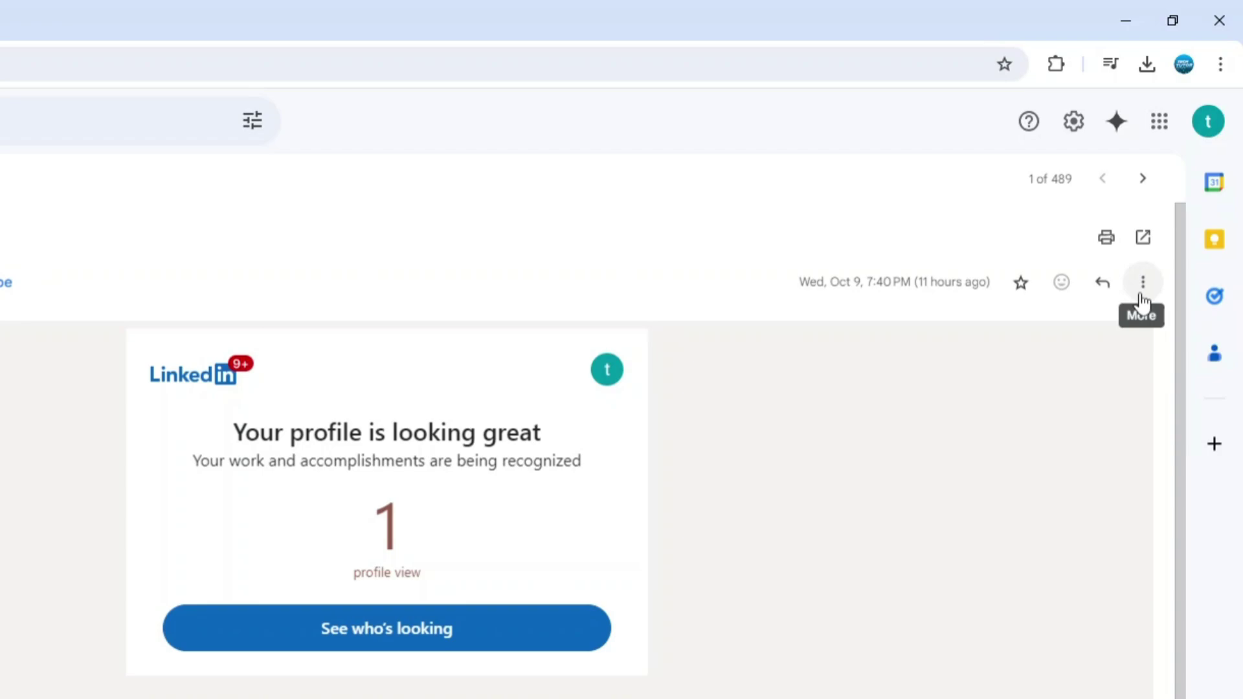
{"action": "left_click", "coordinate": [1145, 283]}
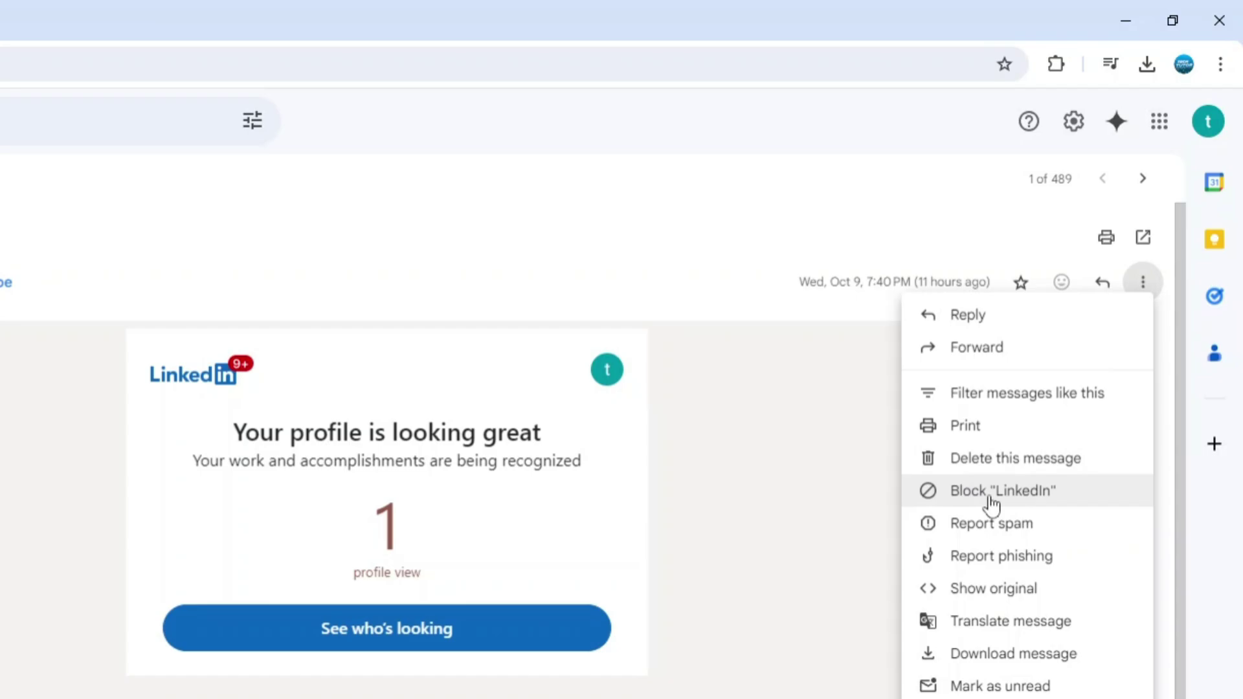
{"action": "left_click", "coordinate": [1022, 492]}
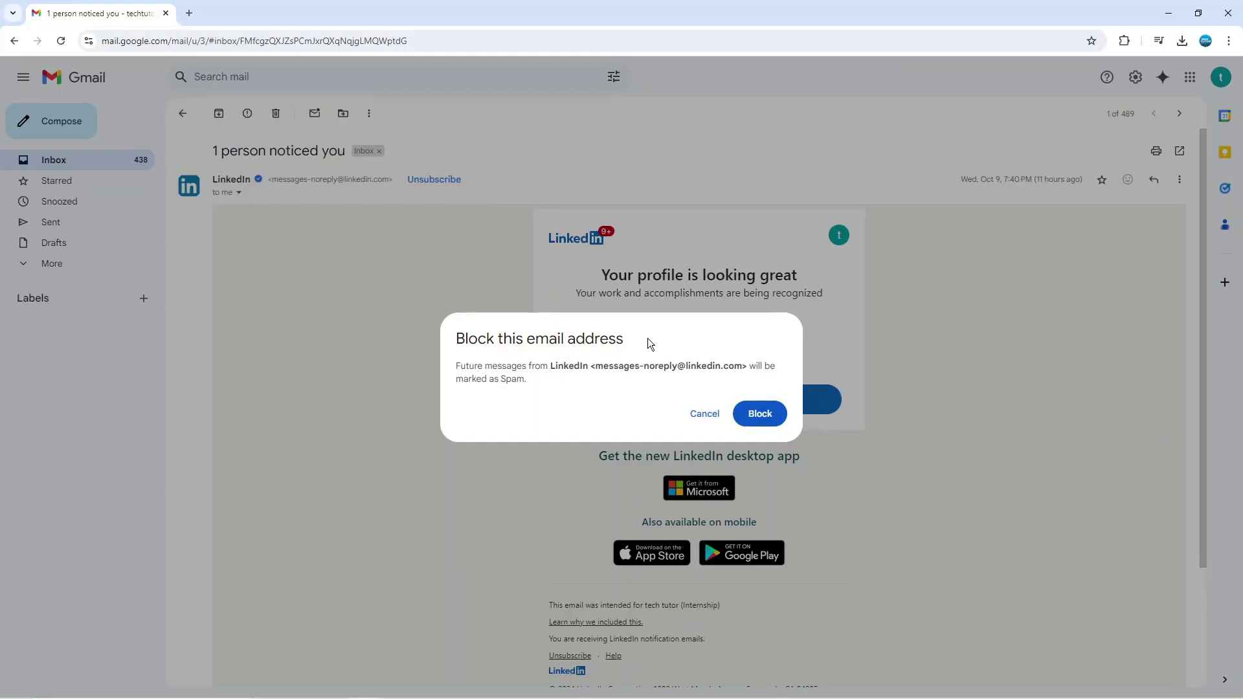
{"action": "left_click_drag", "start_coordinate": [448, 338], "coordinate": [635, 341]}
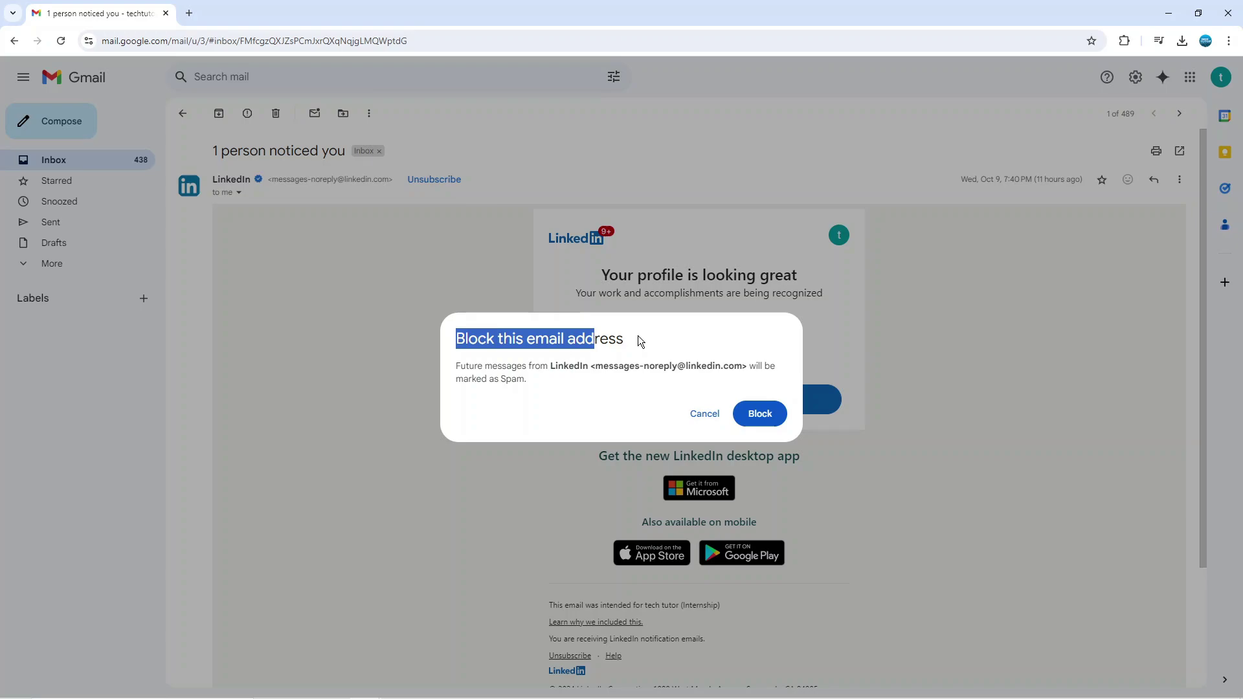
{"action": "left_click", "coordinate": [635, 341]}
{"action": "left_click_drag", "start_coordinate": [471, 366], "coordinate": [696, 366]}
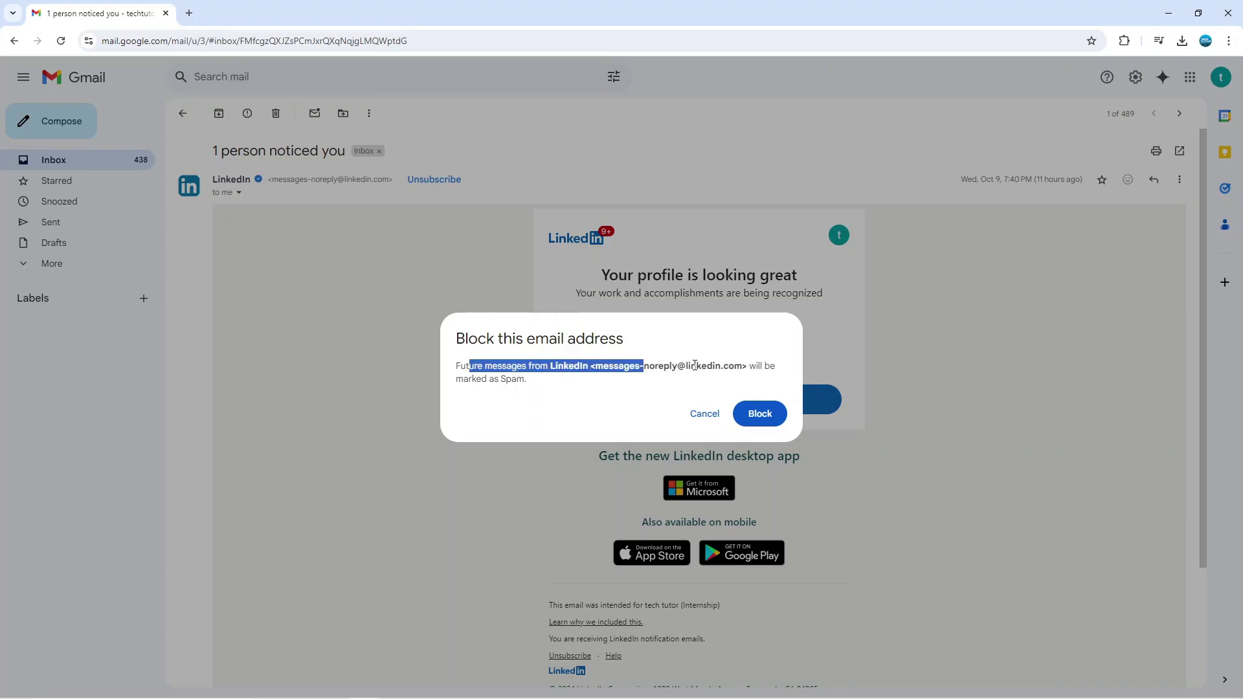
{"action": "left_click", "coordinate": [746, 366]}
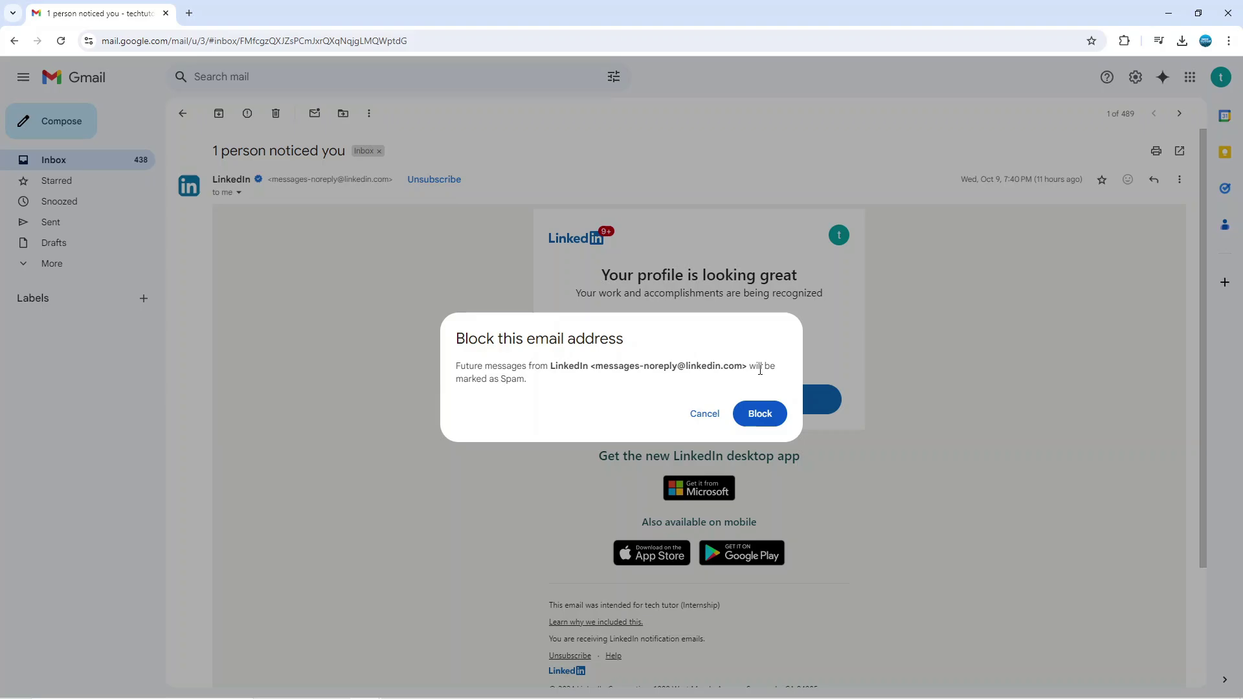
{"action": "left_click", "coordinate": [760, 414]}
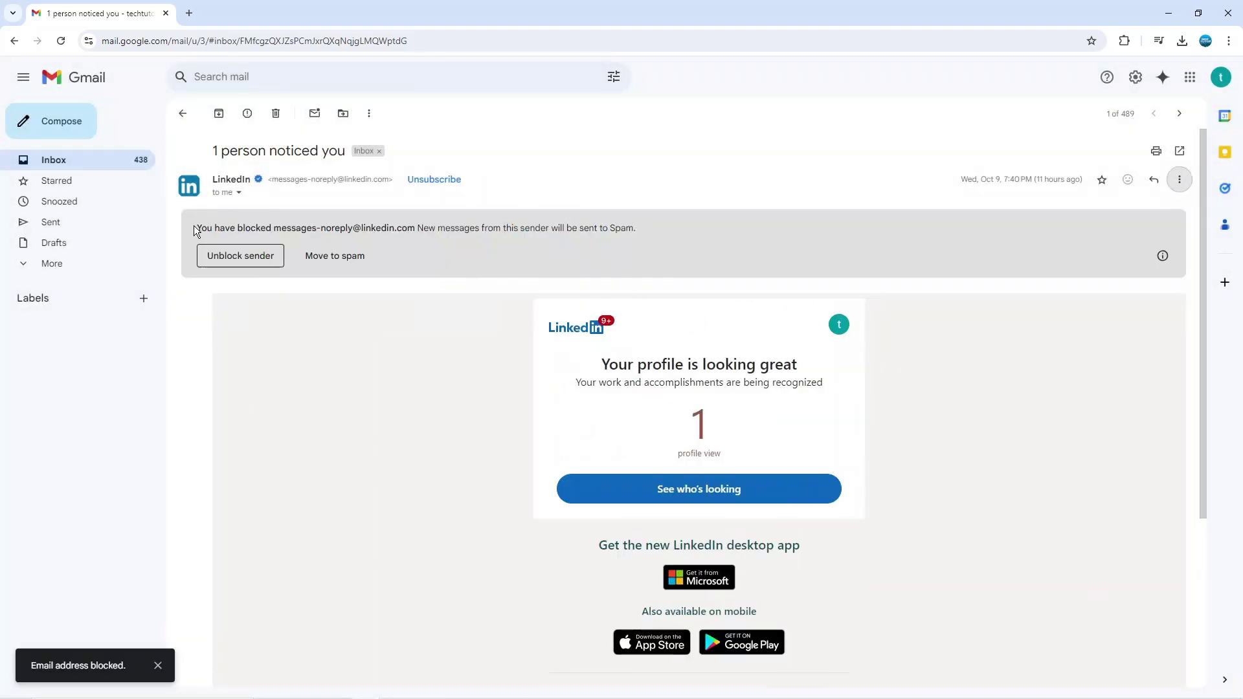
{"action": "mouse_move", "coordinate": [196, 227]}
{"action": "left_mouse_down"}
{"action": "mouse_move", "coordinate": [421, 243]}
{"action": "mouse_move", "coordinate": [450, 229]}
{"action": "left_mouse_up"}
{"action": "left_click", "coordinate": [452, 229]}
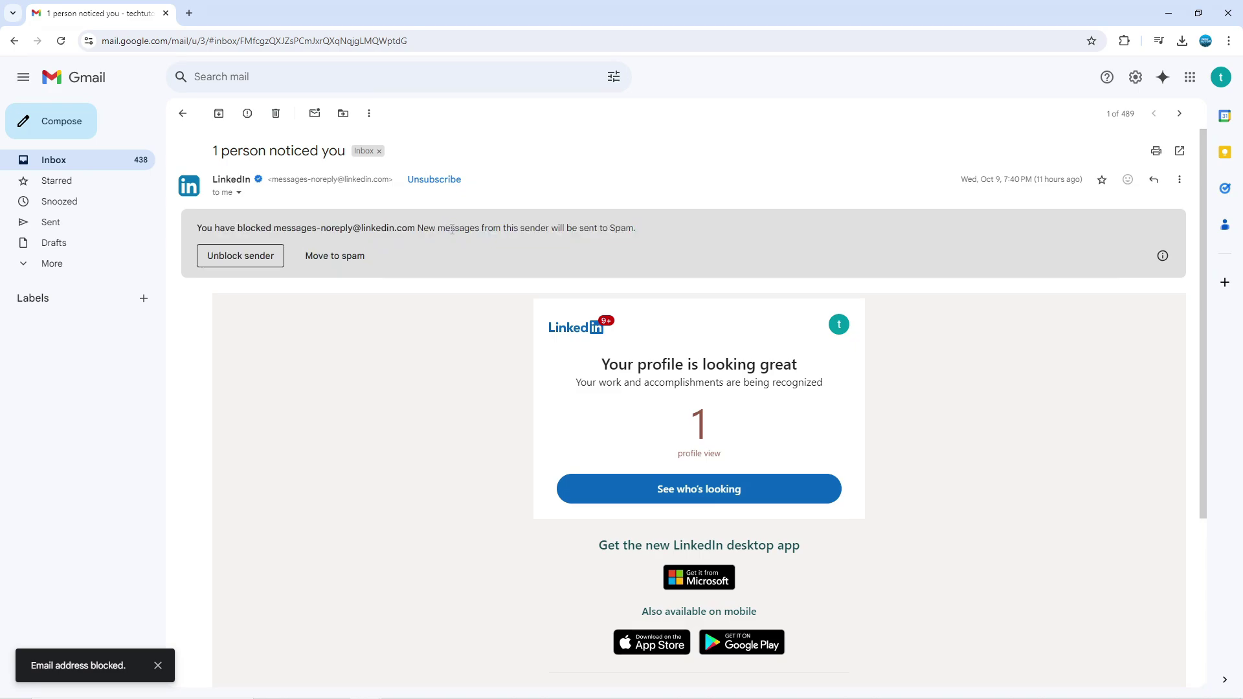